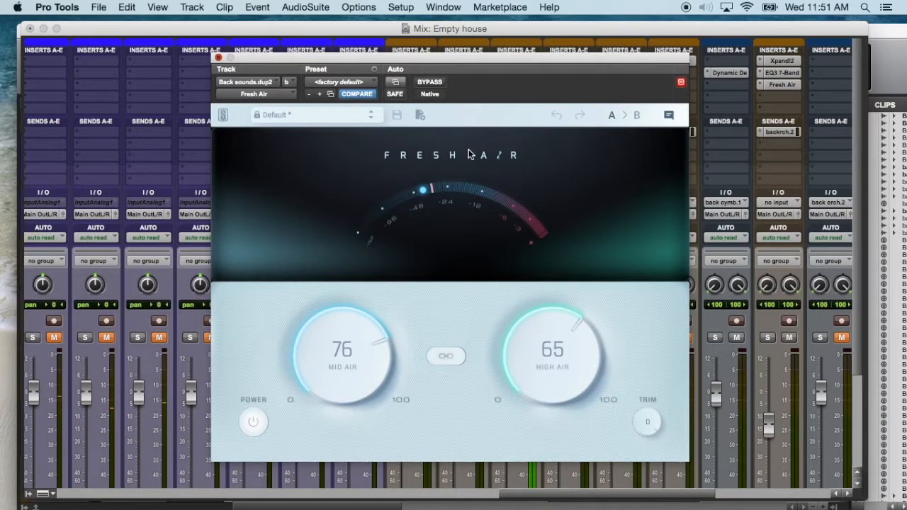
- Solo the Bcksndsd2 track in the mixer and open its Fresh Air insert
key(super+w)
scroll(471, 276, down, 5)
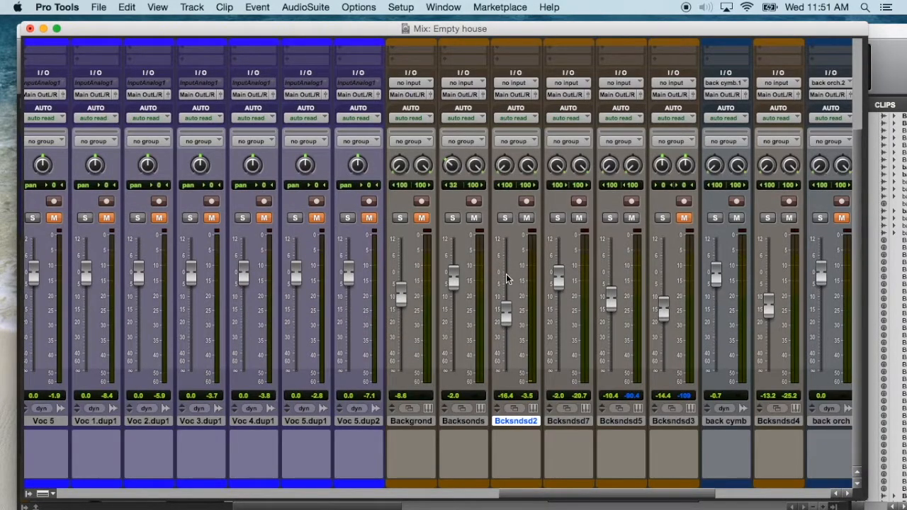
scroll(507, 278, up, 5)
click(506, 330)
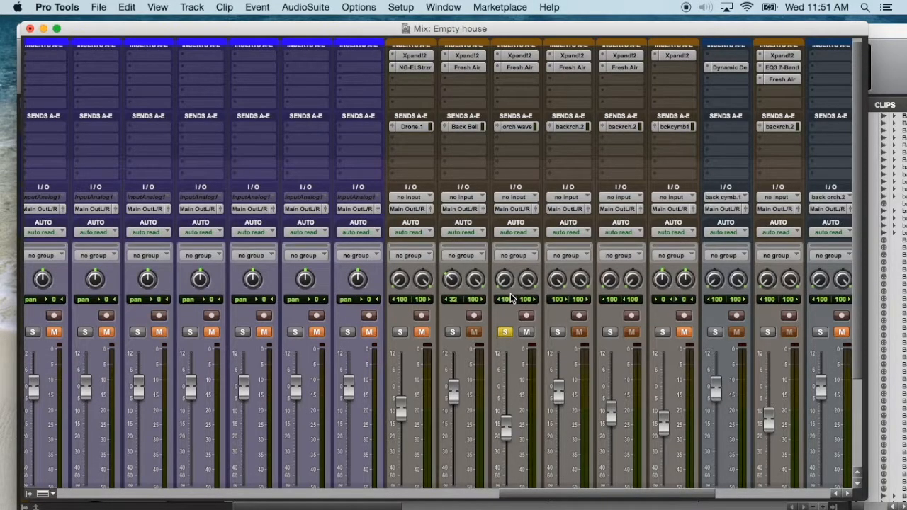
click(516, 67)
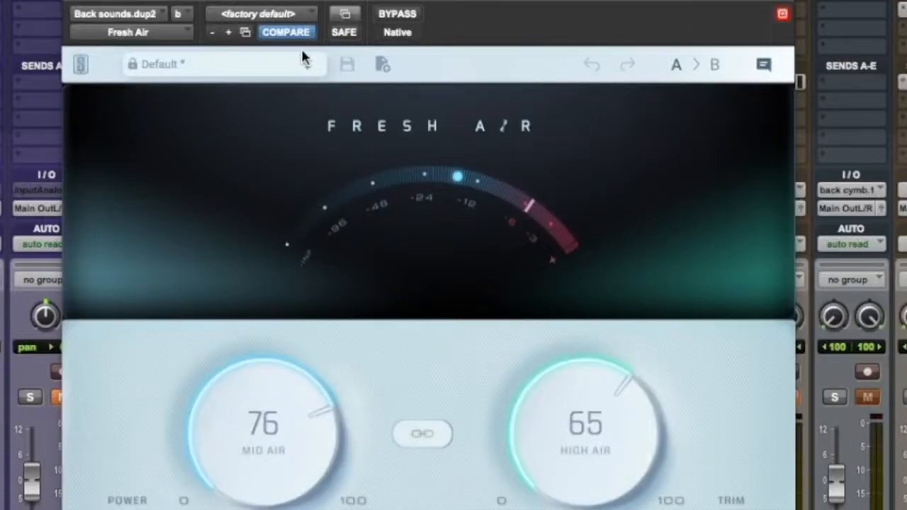
- Compare the soloed Bcksndsd2 track with Fresh Air bypassed and active during playback, leaving the effect active
click(396, 15)
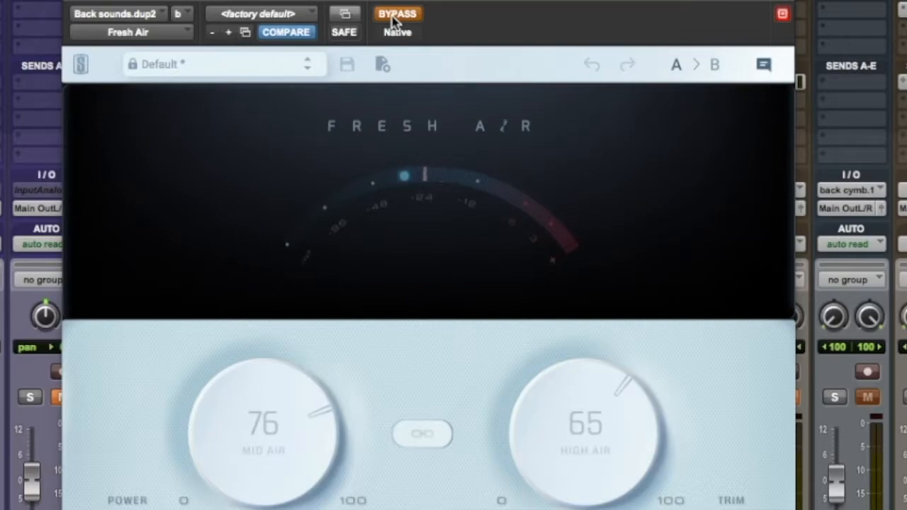
click(396, 15)
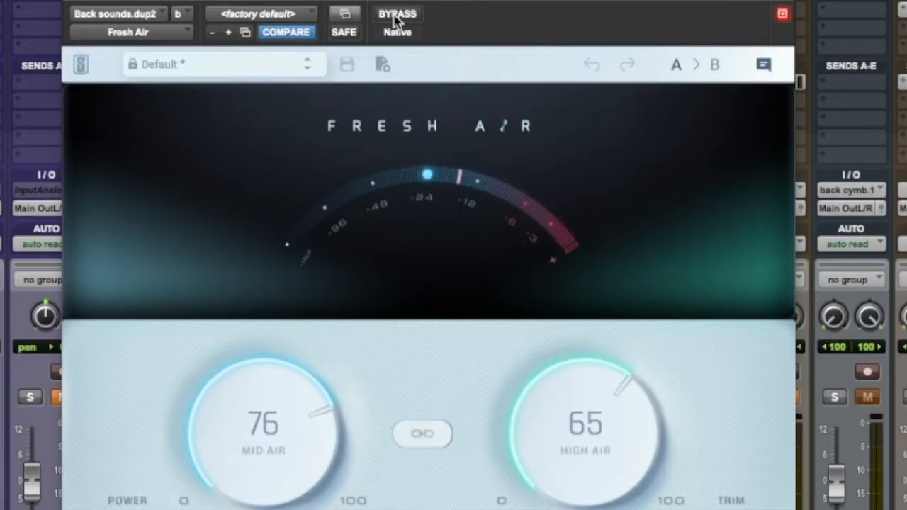
click(395, 15)
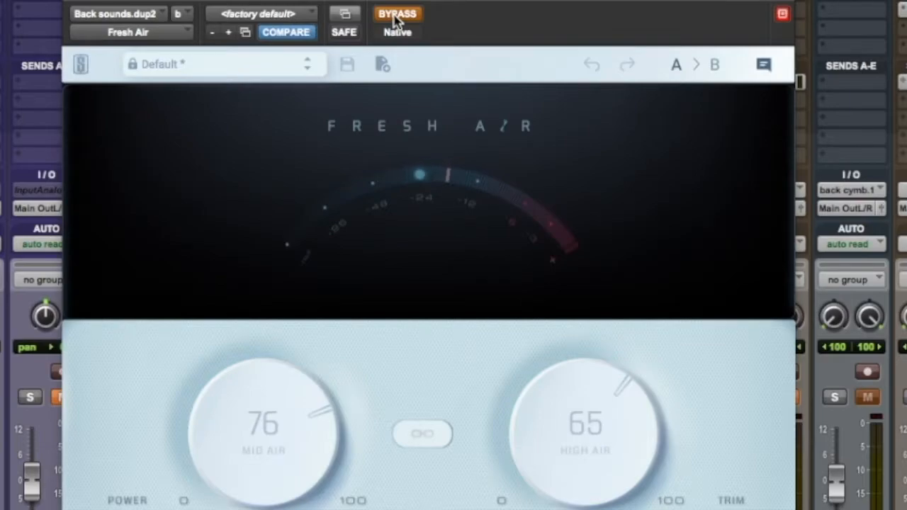
click(397, 15)
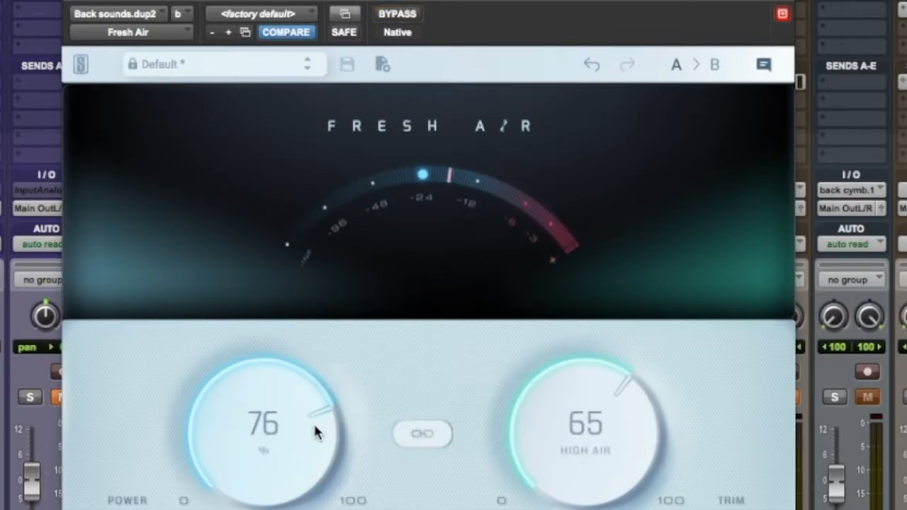
- Link the Mid Air and High Air knobs, raise them to 100 and 96, and lower them together again
click(421, 434)
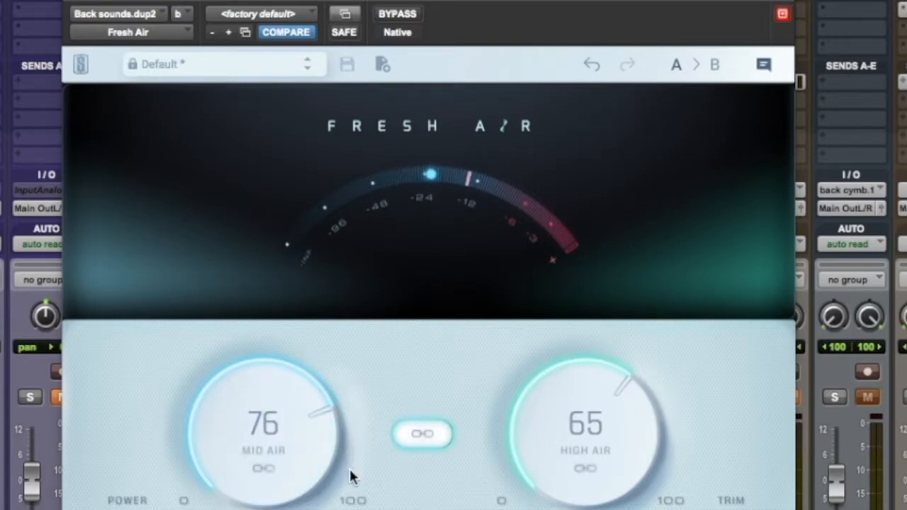
drag(305, 448, 285, 334)
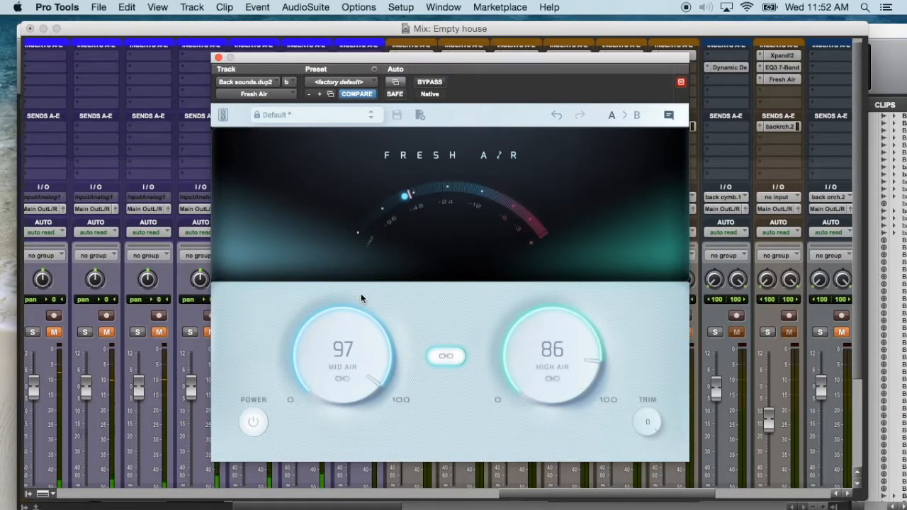
drag(352, 344, 352, 316)
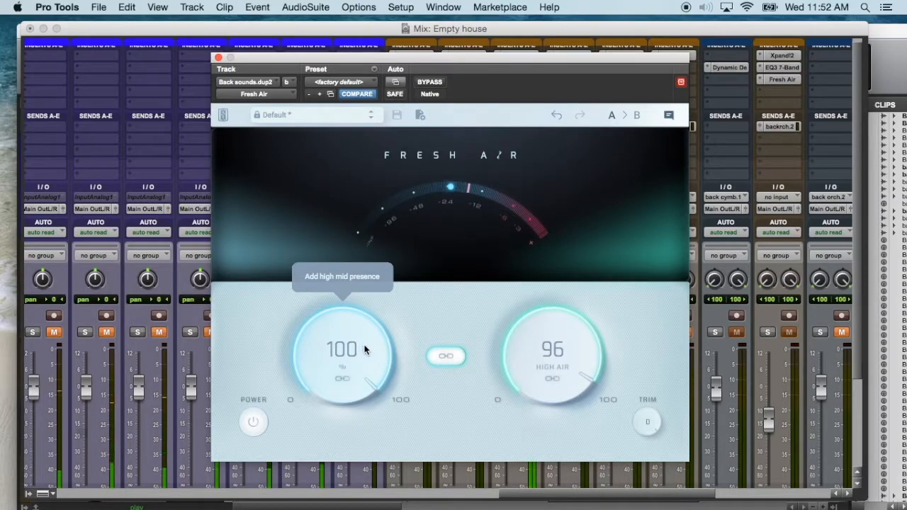
drag(355, 341, 353, 416)
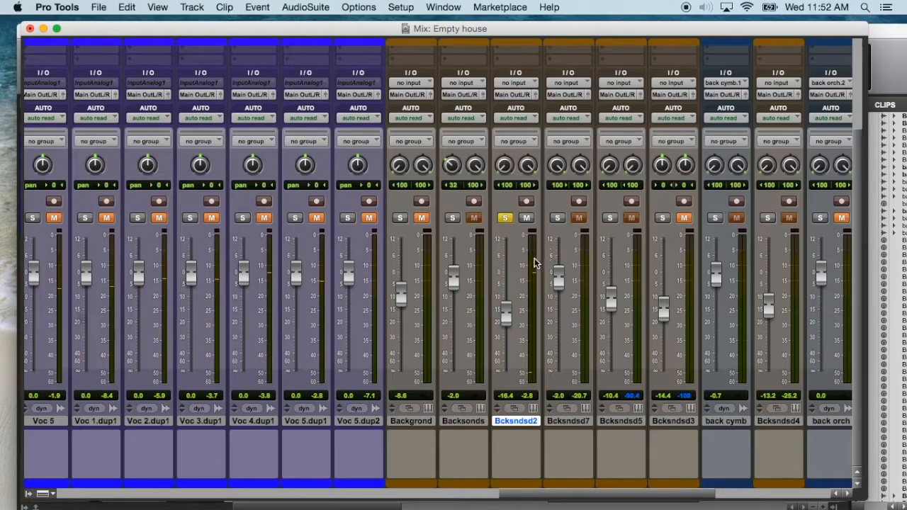
- Unsolo the Bcksndsd2 track and select the Back Bell track in the Edit window
click(505, 221)
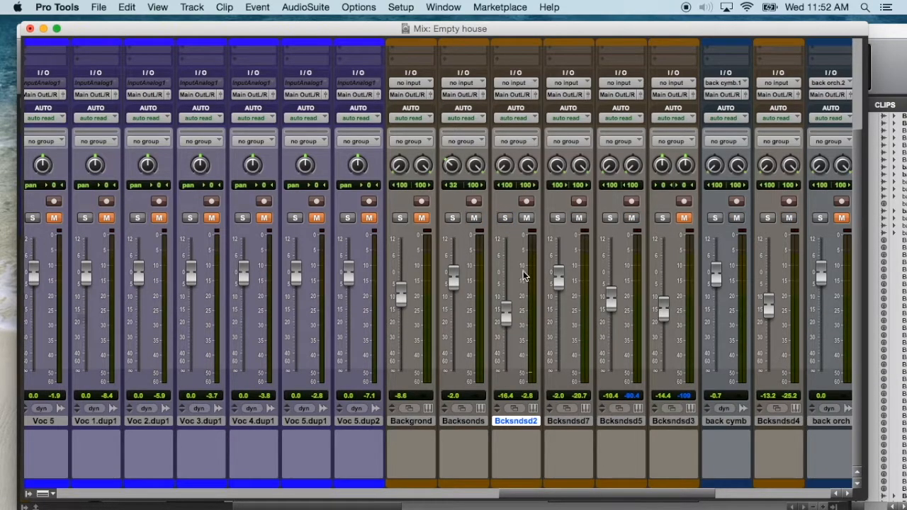
scroll(523, 271, up, 4)
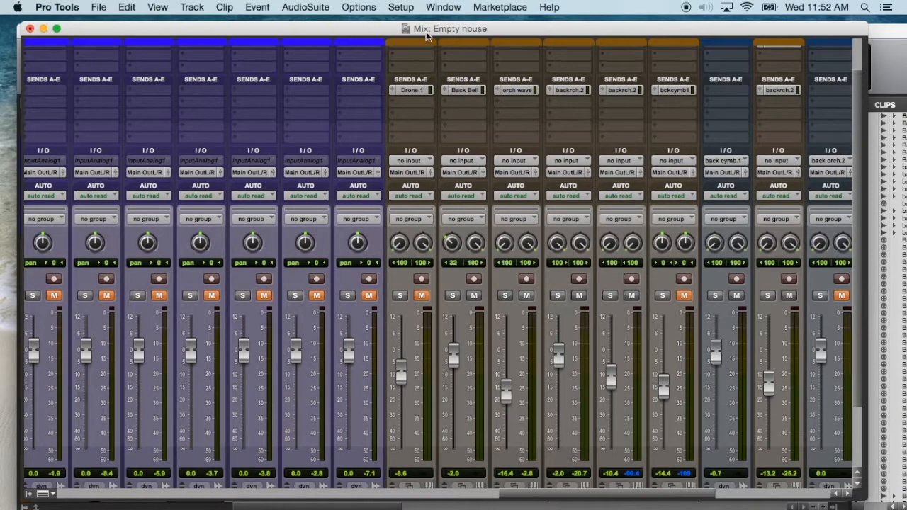
key(super+equal)
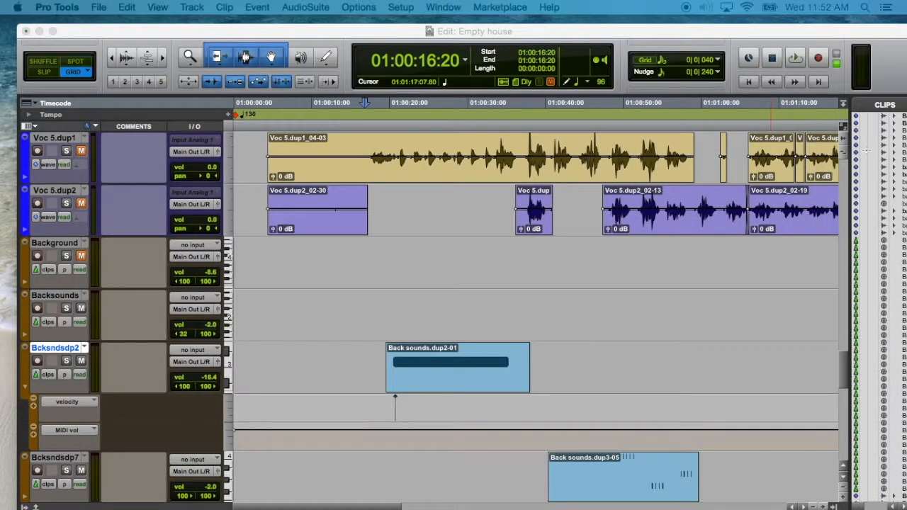
scroll(300, 379, down, 3)
scroll(287, 369, up, 2)
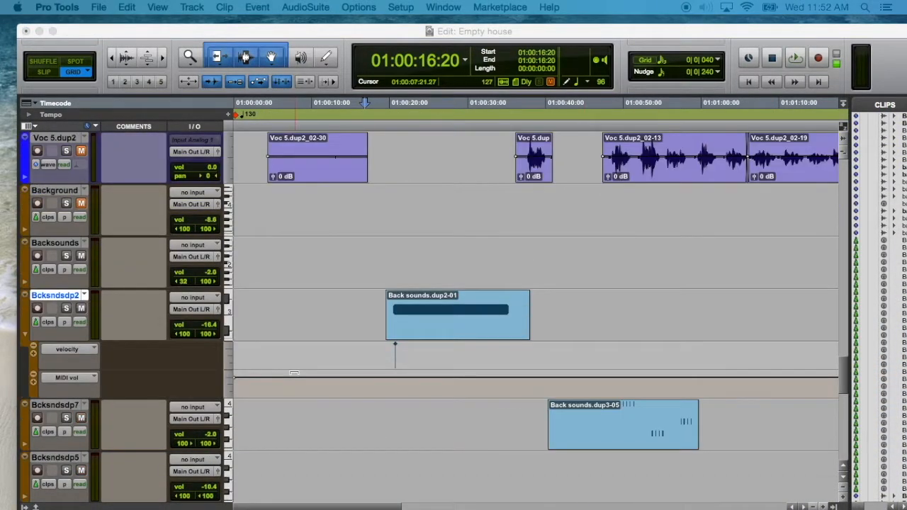
scroll(294, 374, down, 10)
scroll(347, 375, down, 1)
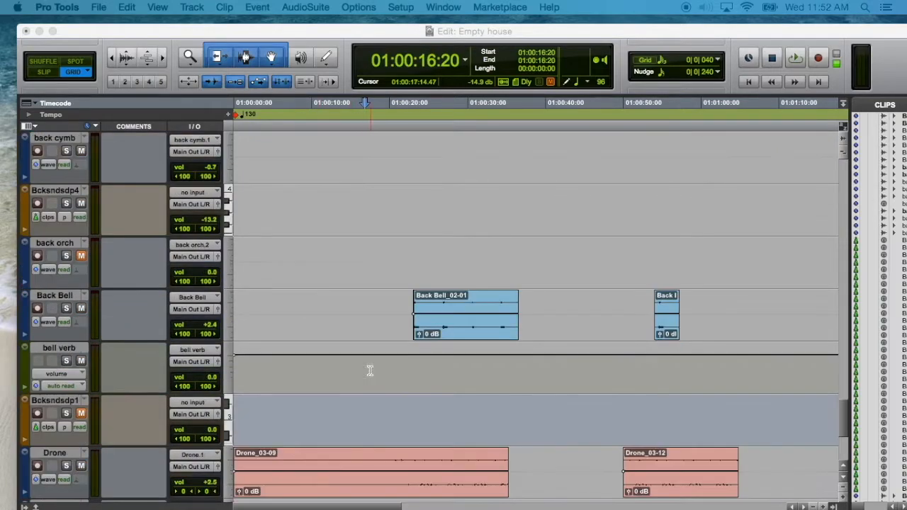
click(101, 303)
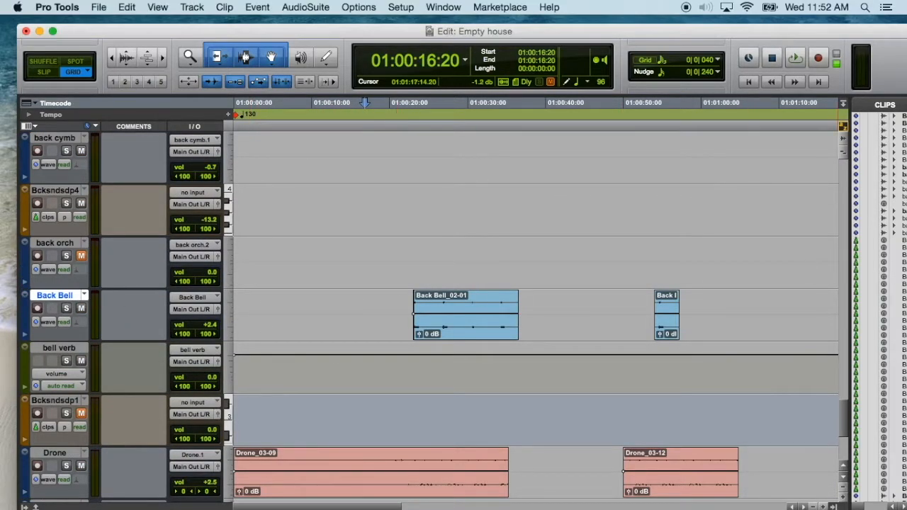
- Inspect the inserts and sends of the Back Bell channel in the Mix window
key(super+equal)
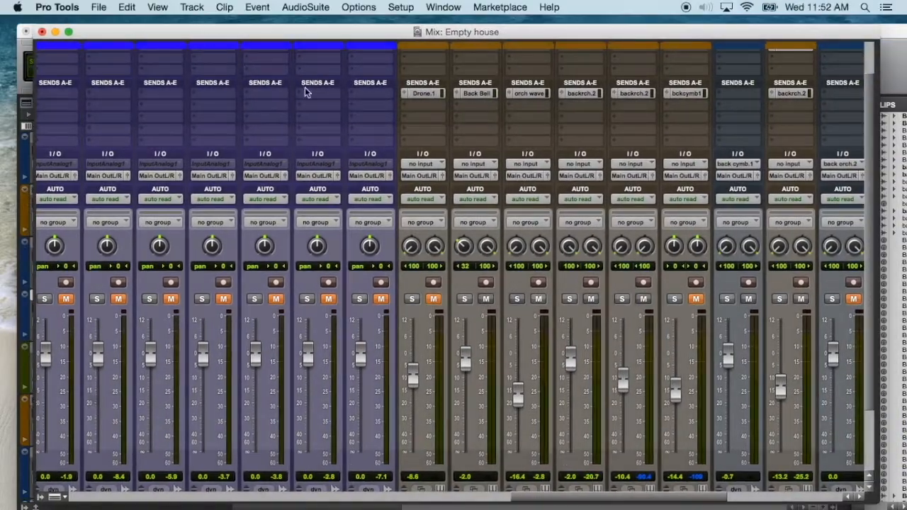
scroll(622, 392, down, 3)
scroll(661, 489, right, 5)
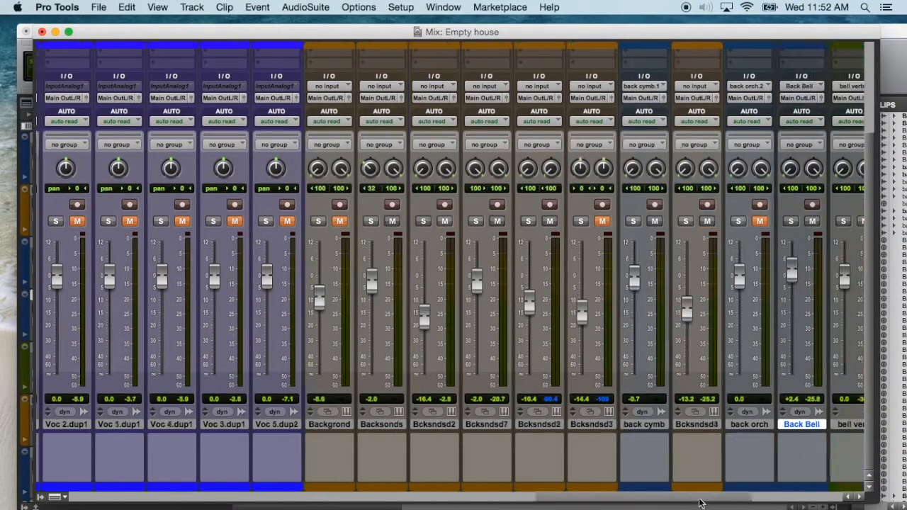
scroll(669, 451, up, 5)
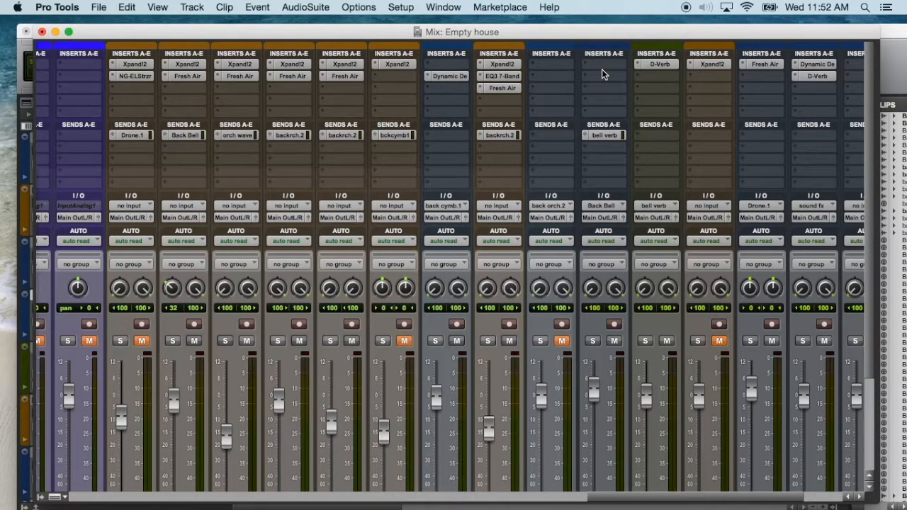
scroll(607, 158, down, 5)
scroll(603, 170, up, 5)
- Take Fresh Air on the Bcksndsdp7 track out of bypass and move its window clear of the clips in the Edit window
key(super+equal)
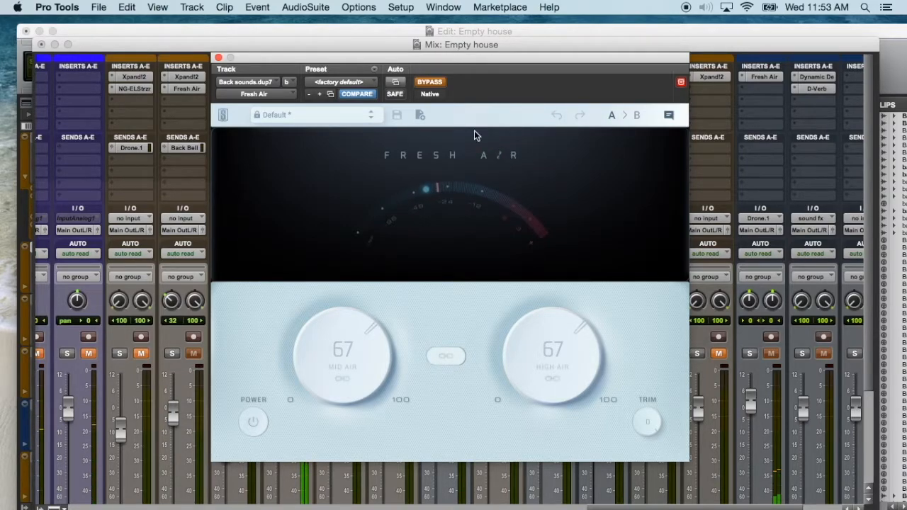
click(429, 83)
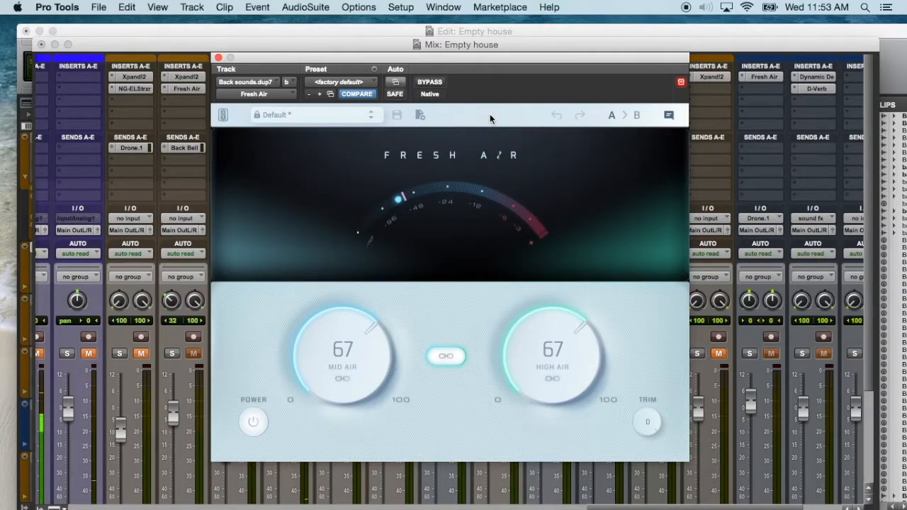
key(super+equal)
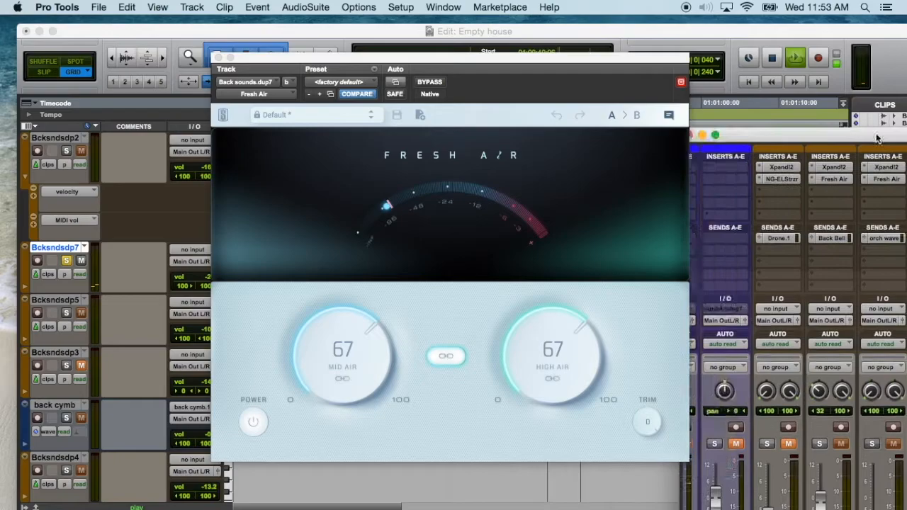
drag(398, 61, 657, 360)
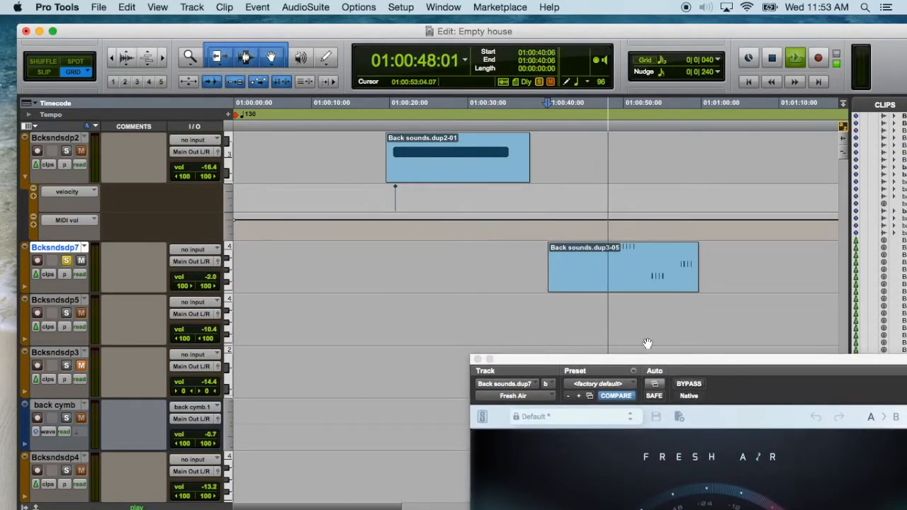
- Restart playback from about 01:00:49 within the Back sounds.dup3-05 clip and bring the whole Fresh Air window back into view
click(616, 229)
key(space)
key(space)
drag(668, 360, 371, 54)
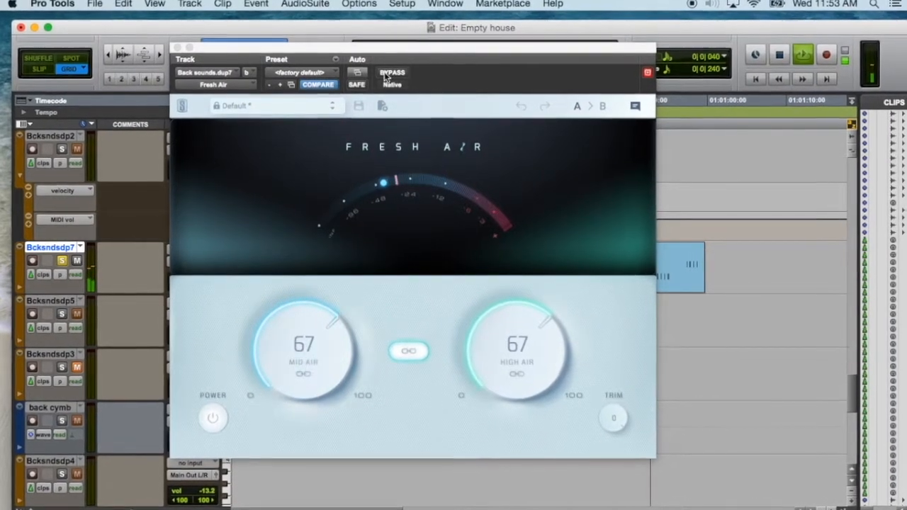
- Compare the Bcksndsdp7 track with Fresh Air bypassed and active during playback, leaving the effect active
click(392, 74)
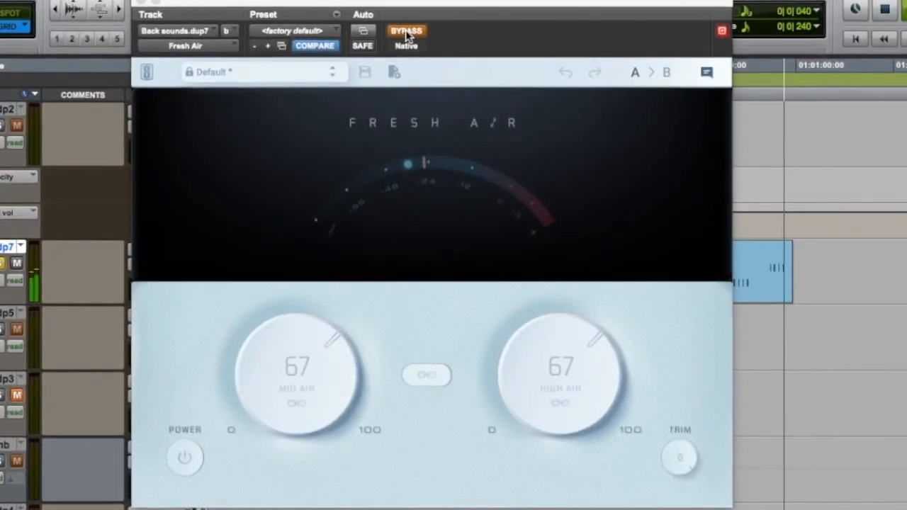
click(406, 34)
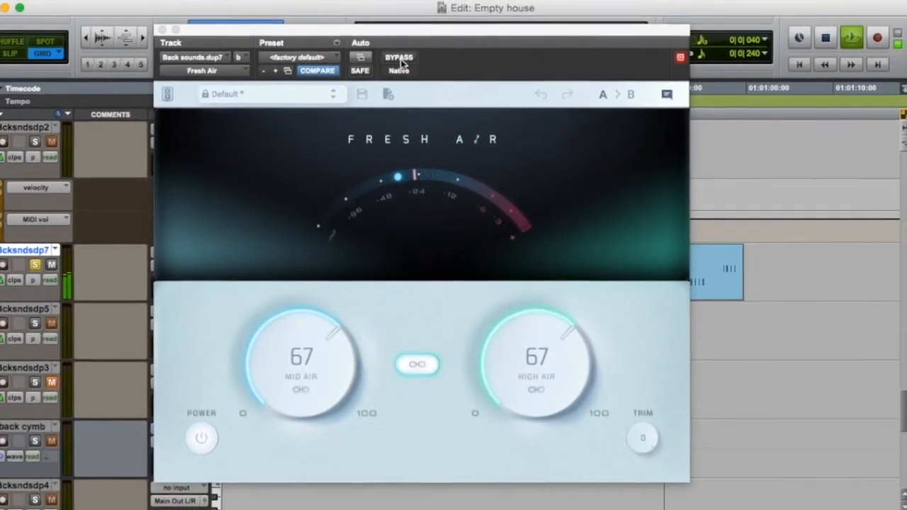
click(401, 55)
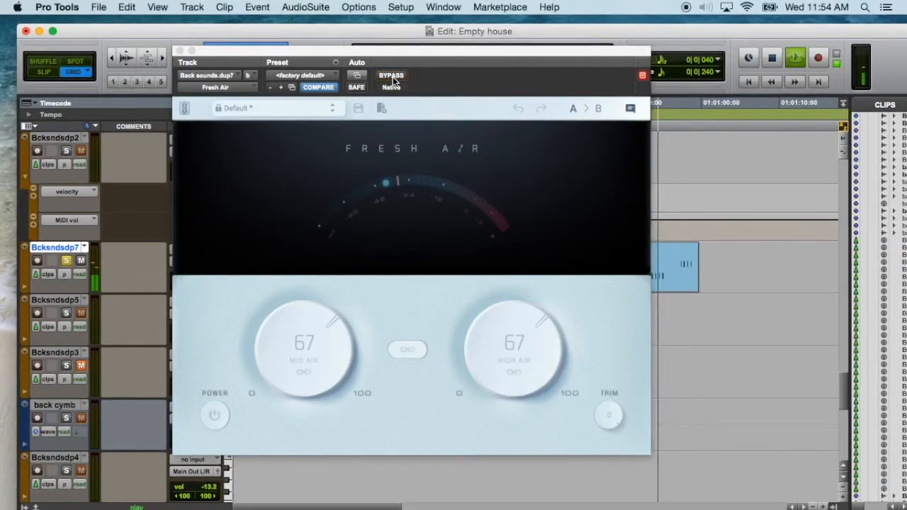
click(393, 78)
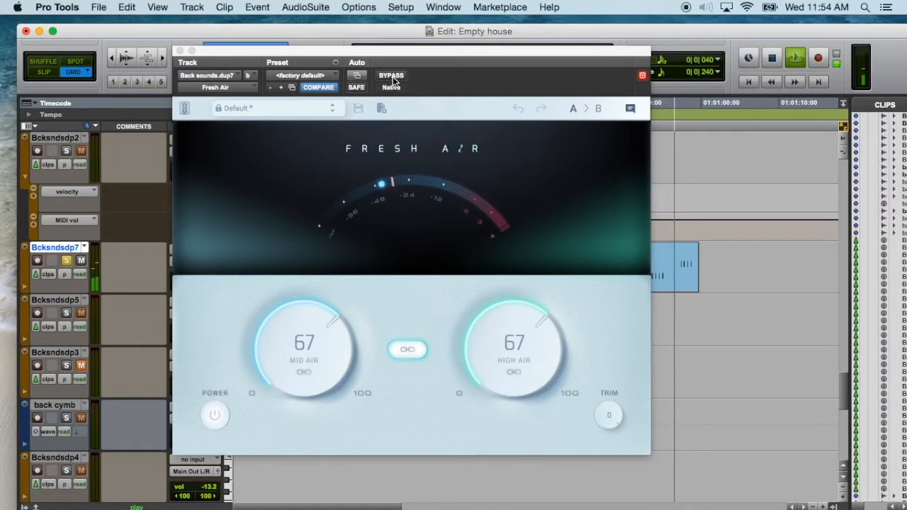
- Stop playback, close the Fresh Air window, and unsolo the Bcksndsdp7 track
key(space)
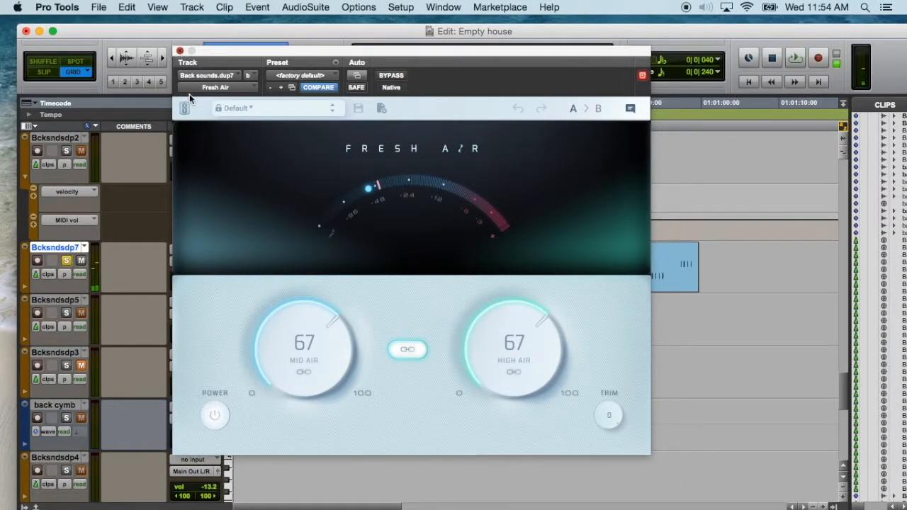
key(super+w)
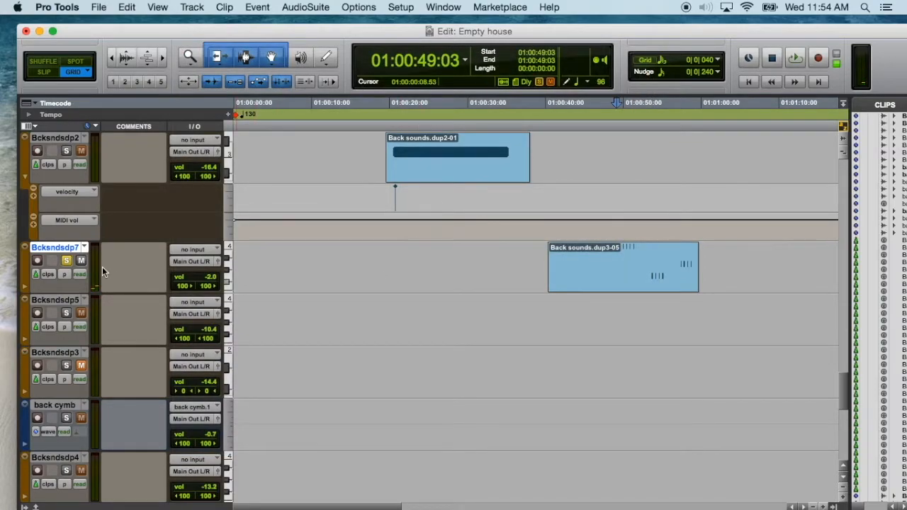
click(65, 261)
- Play the mix without solo from 01:00:39:04, just before the Back sounds.dup3-05 clip, and stop after listening
click(537, 258)
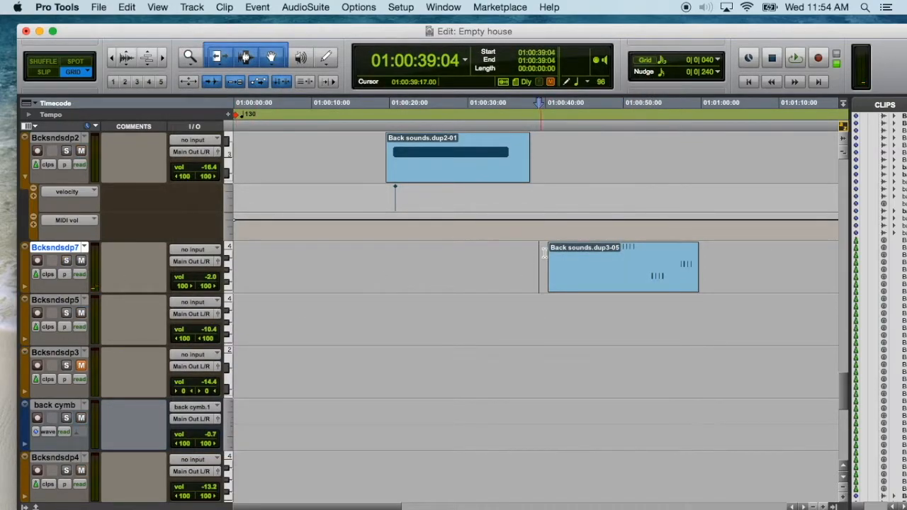
key(space)
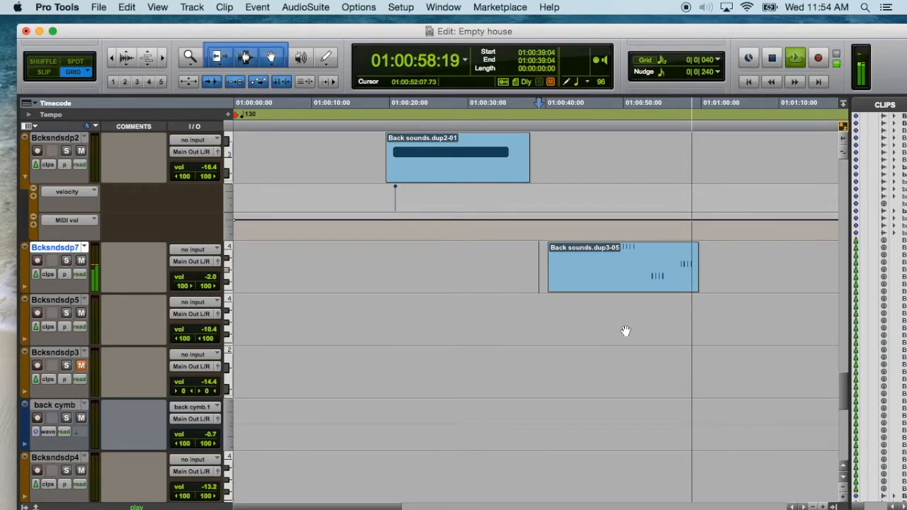
key(space)
- Look through the background and vocal tracks in the Edit window for the next one to demonstrate
scroll(563, 326, down, 5)
scroll(548, 328, up, 8)
scroll(542, 328, up, 10)
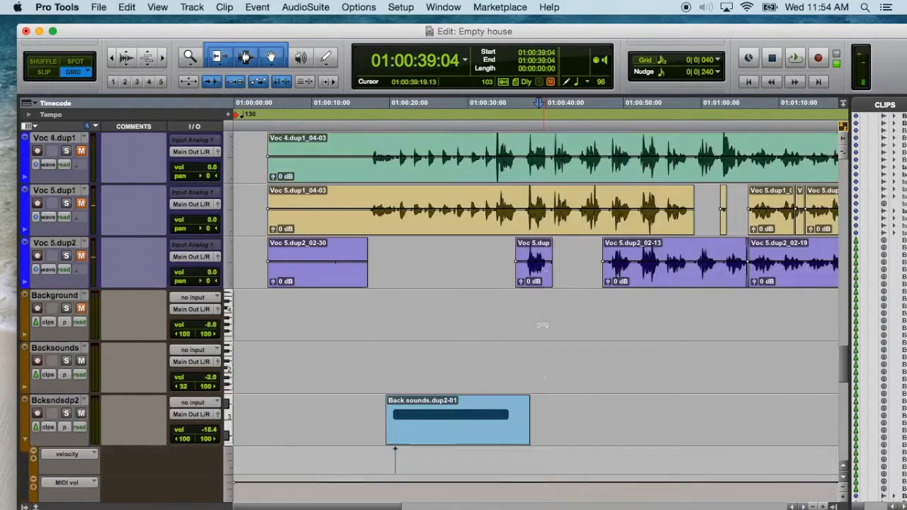
scroll(488, 336, up, 10)
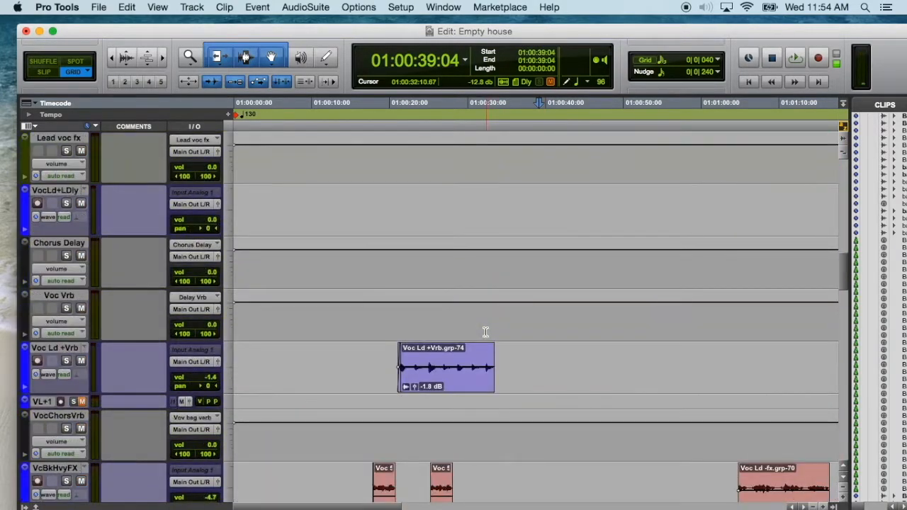
scroll(443, 279, up, 6)
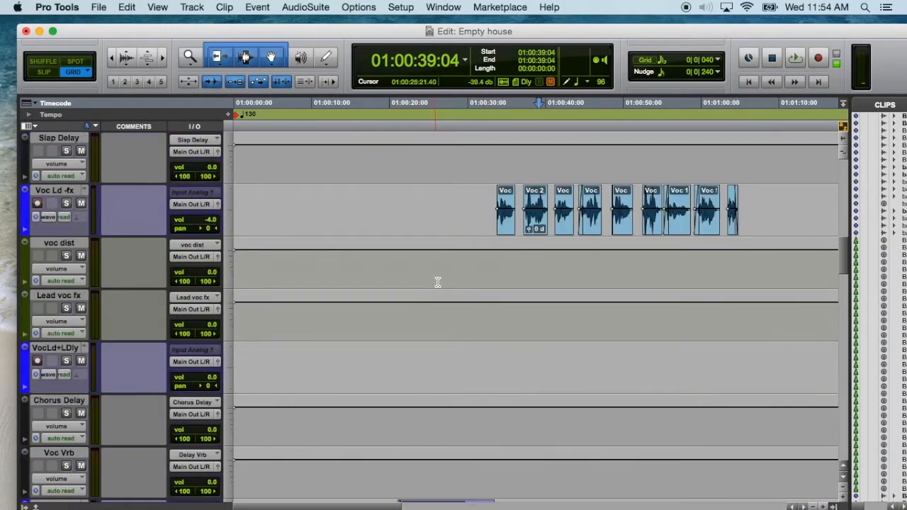
scroll(470, 294, down, 3)
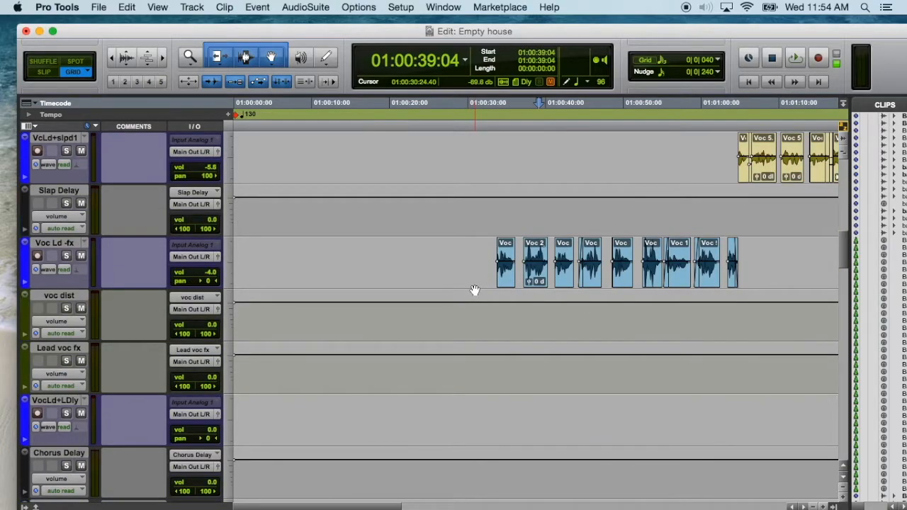
- Show the Mix window without the Edit window behind it and examine the inserts on the background channels
key(super+equal)
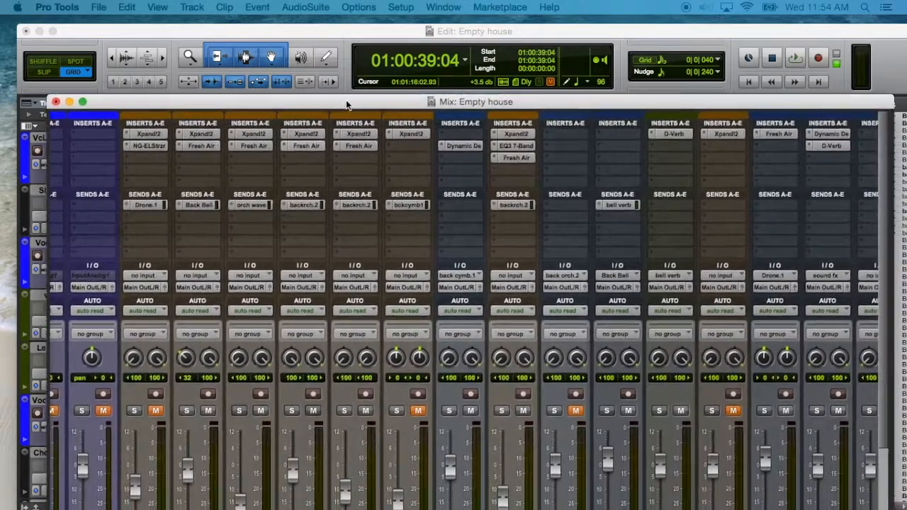
scroll(306, 309, down, 5)
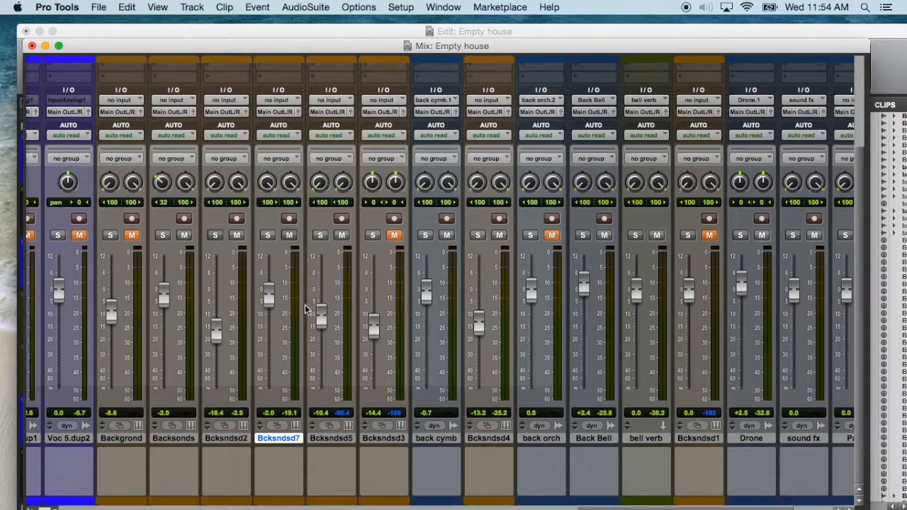
scroll(370, 338, up, 2)
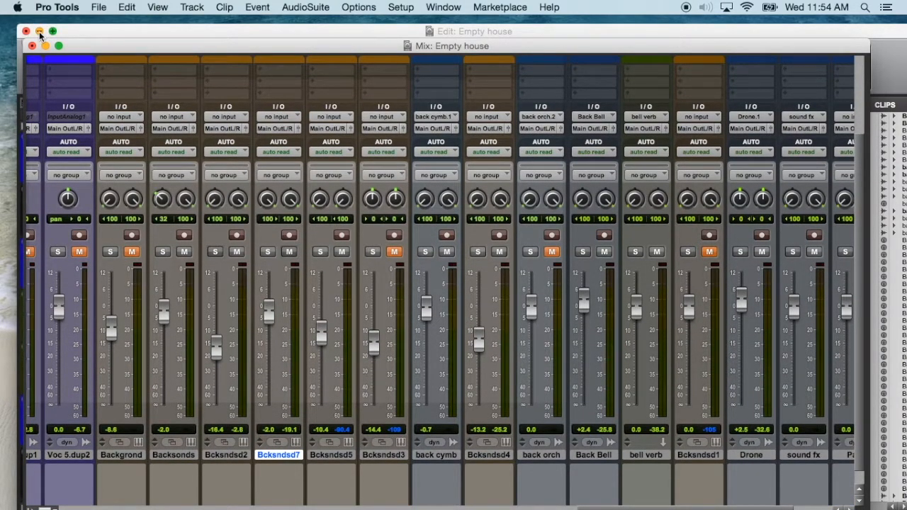
drag(92, 35, 906, 145)
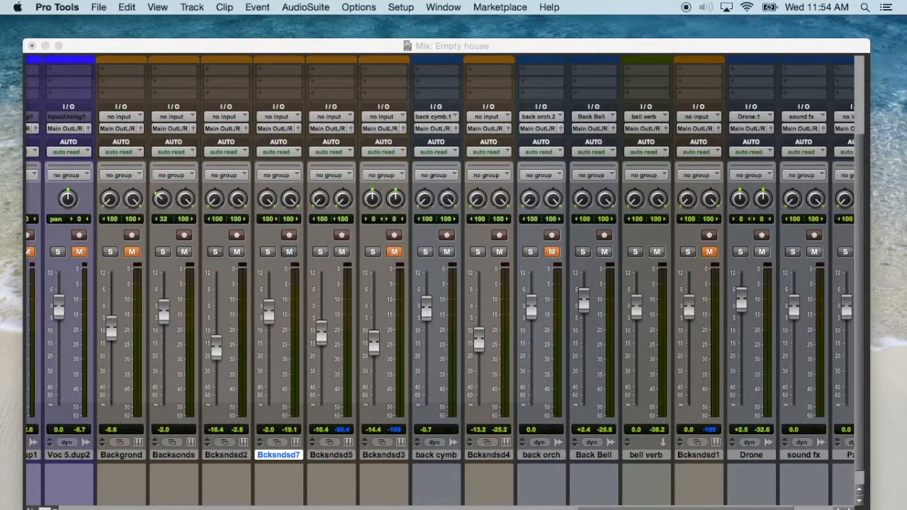
scroll(455, 400, down, 2)
scroll(456, 402, up, 5)
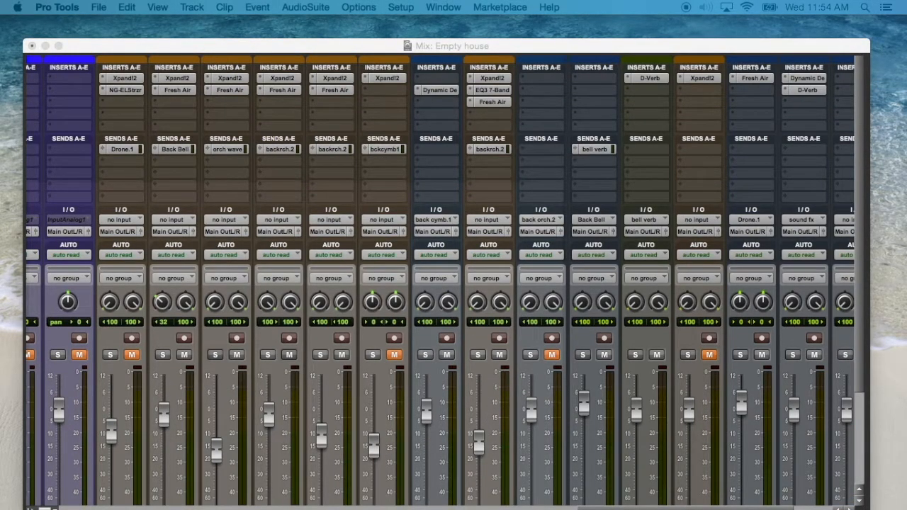
scroll(493, 269, down, 5)
scroll(496, 300, up, 5)
- Bring the Edit window back and set the playback start to 01:00:19:13, during the Drone_03-09 clip
drag(906, 50, 128, 22)
scroll(297, 375, down, 6)
scroll(296, 380, down, 15)
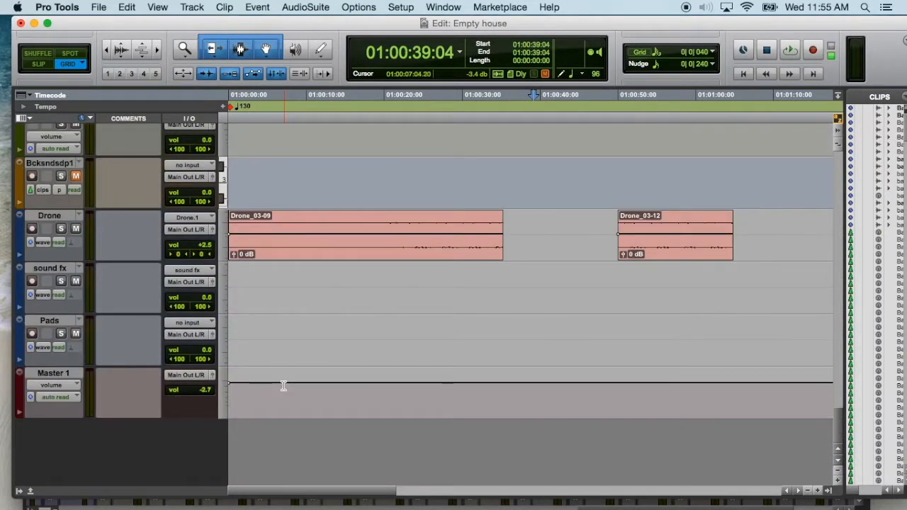
scroll(284, 386, up, 5)
click(379, 357)
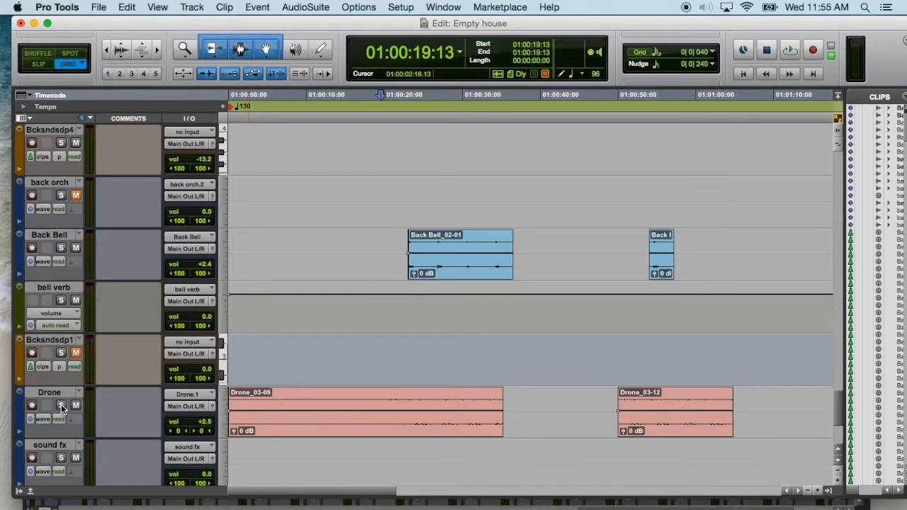
- Play the soloed Drone track and compare its sound with Fresh Air bypassed and active
key(space)
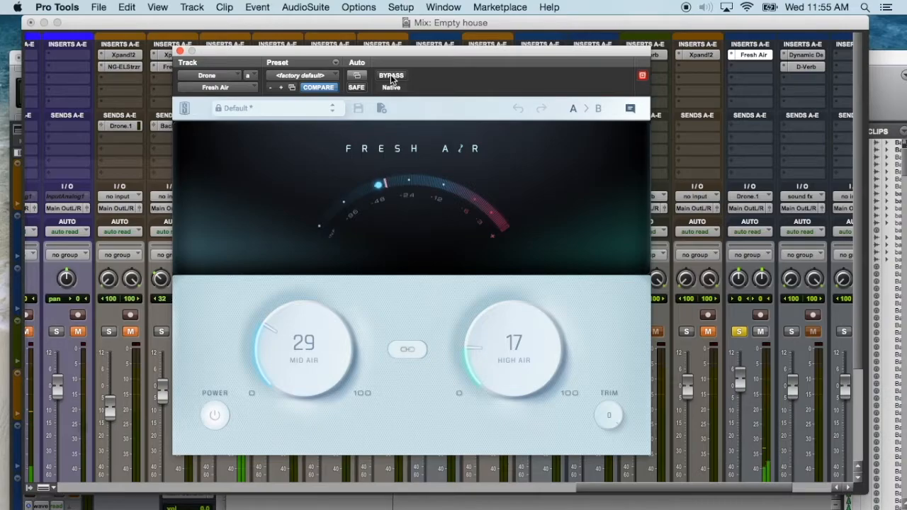
click(392, 76)
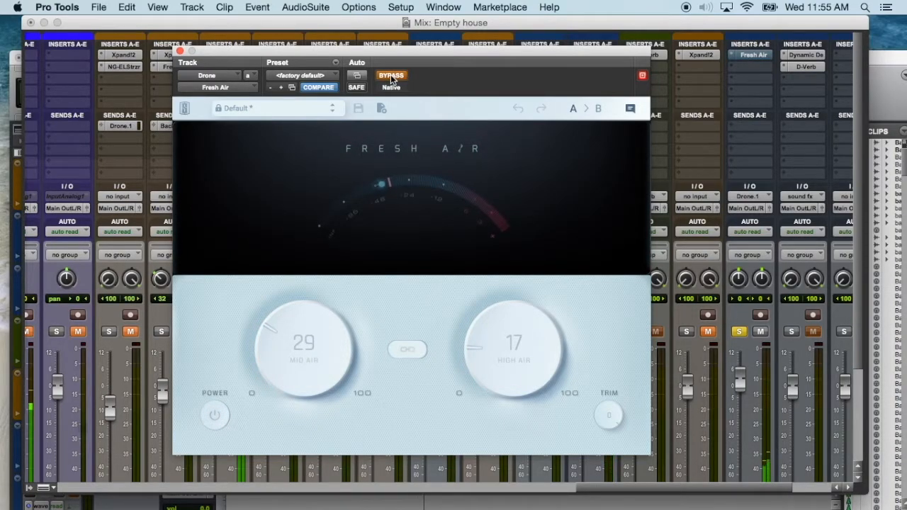
click(391, 76)
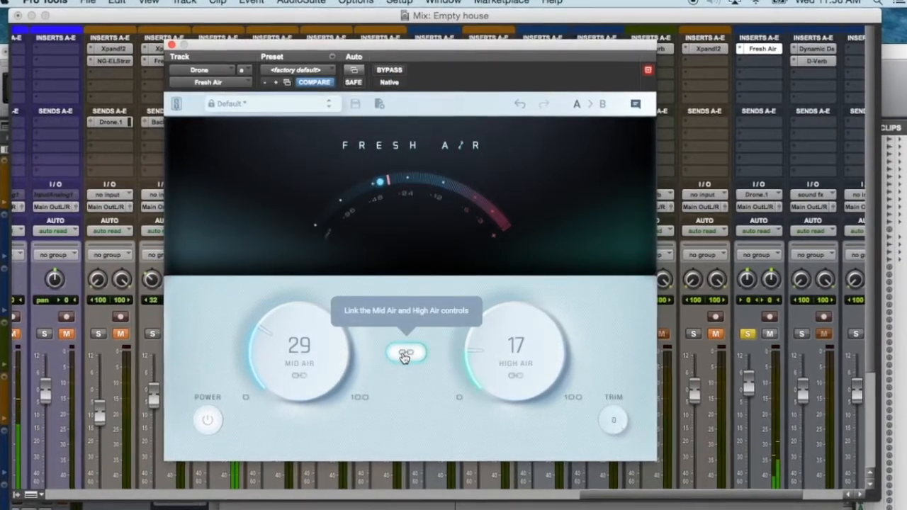
- Link the Drone's Mid Air and High Air controls, set them to 27 and 16, and compare the result against bypass
click(405, 354)
mouse_move(336, 340)
mouse_down()
mouse_move(308, 239)
mouse_move(305, 172)
mouse_move(306, 337)
mouse_move(335, 338)
mouse_up()
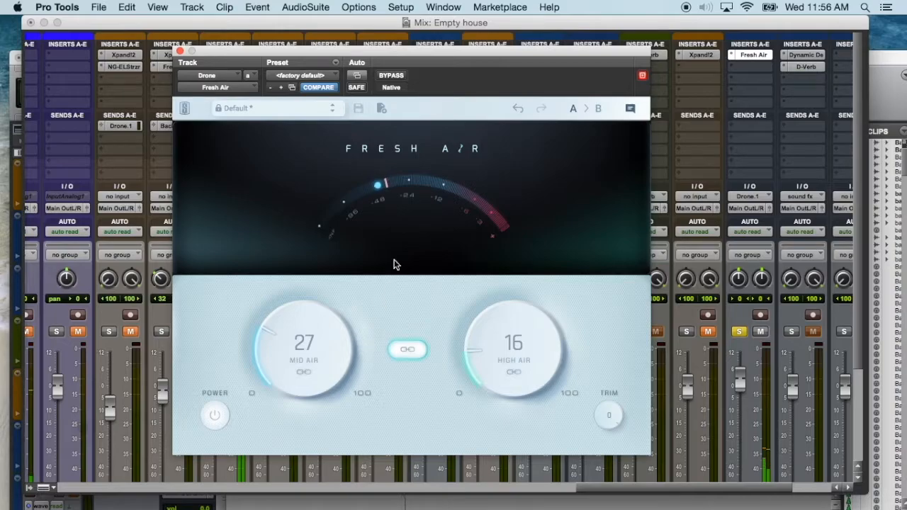
click(394, 76)
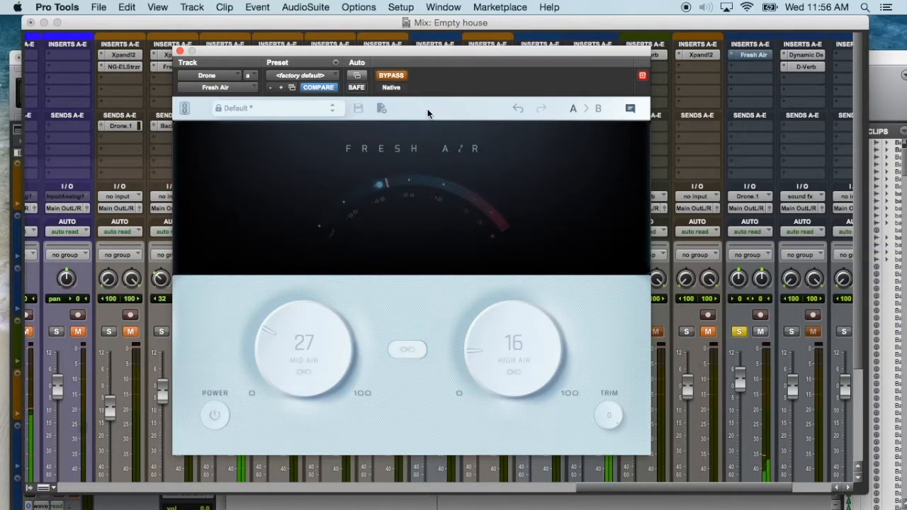
click(394, 77)
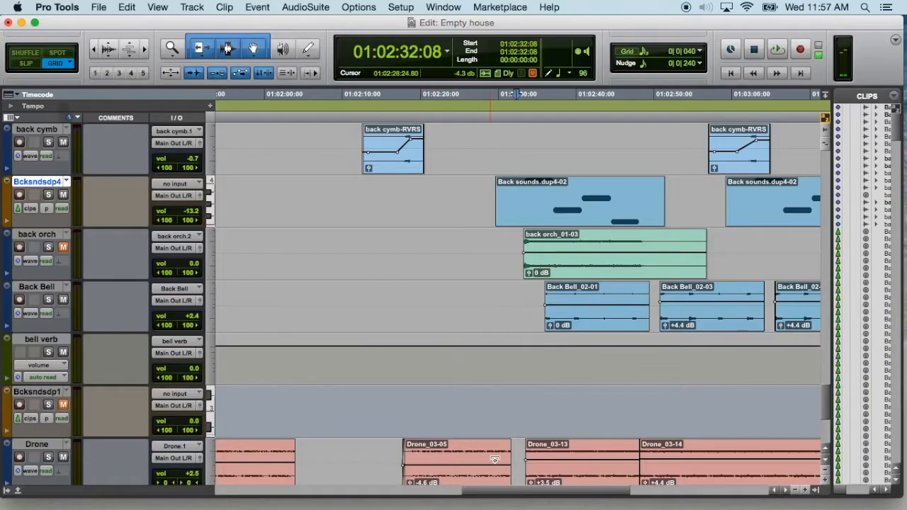
- Play the mix from 01:02:32:08, within the Back sounds.dup4-02 clip, and open Fresh Air on the Bcksndsdp4 channel
key(space)
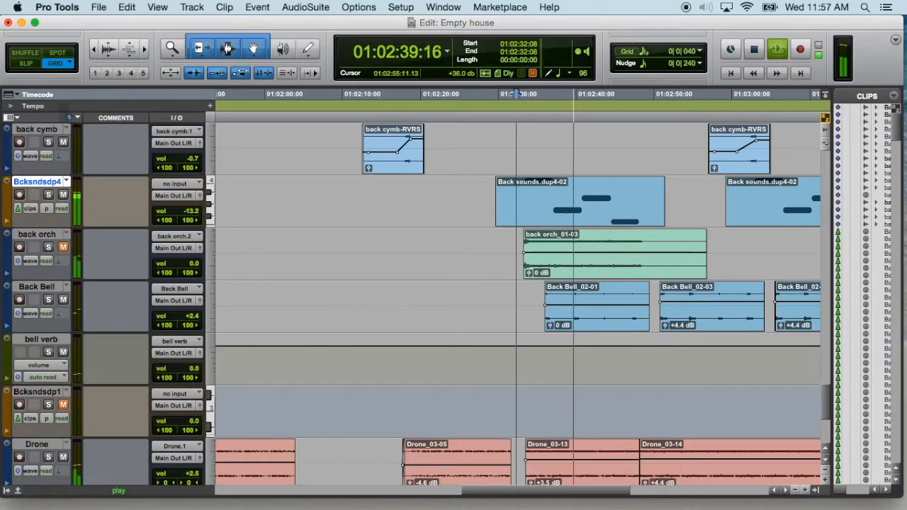
key(super+equal)
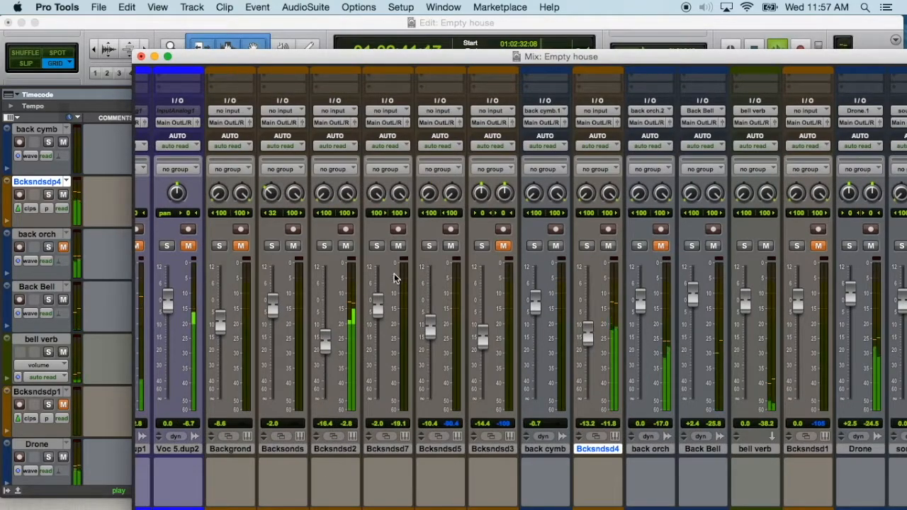
scroll(567, 305, up, 5)
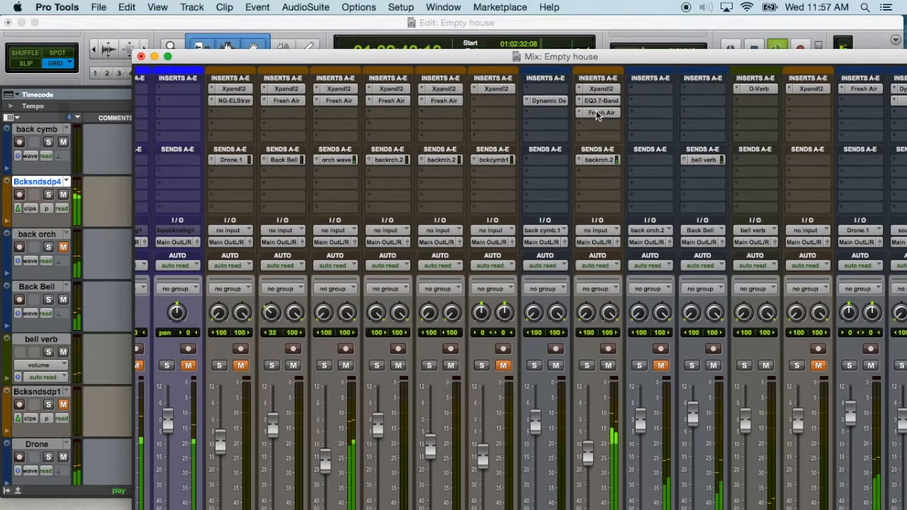
click(598, 109)
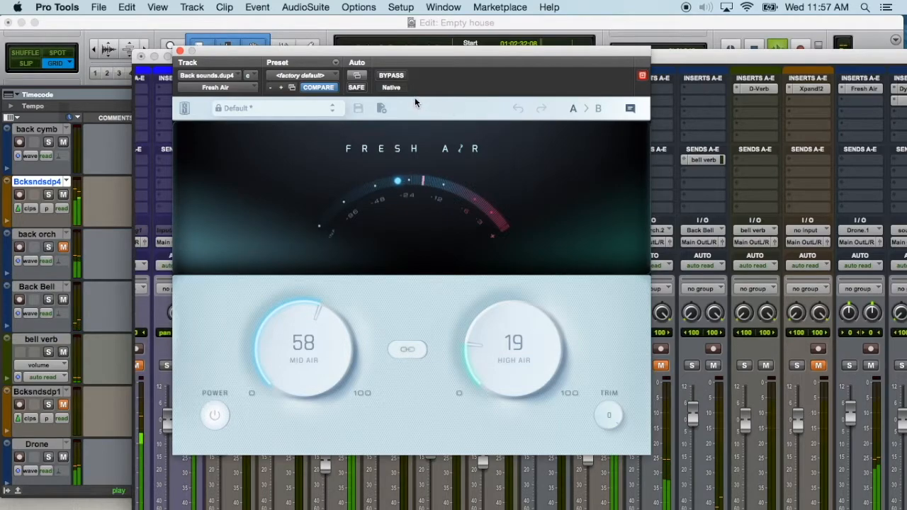
- Solo the Bcksndsdp4 track, restart playback, and compare it with Fresh Air bypassed and active
key(super+equal)
click(47, 195)
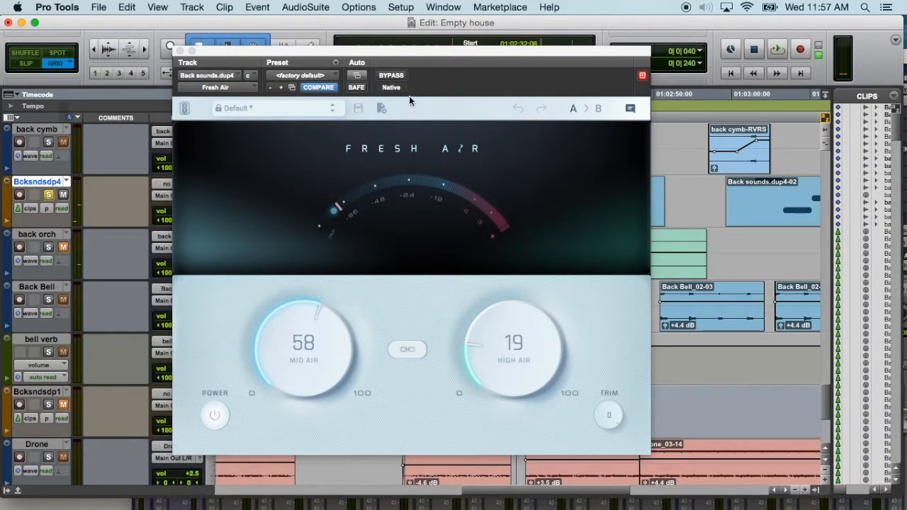
click(487, 55)
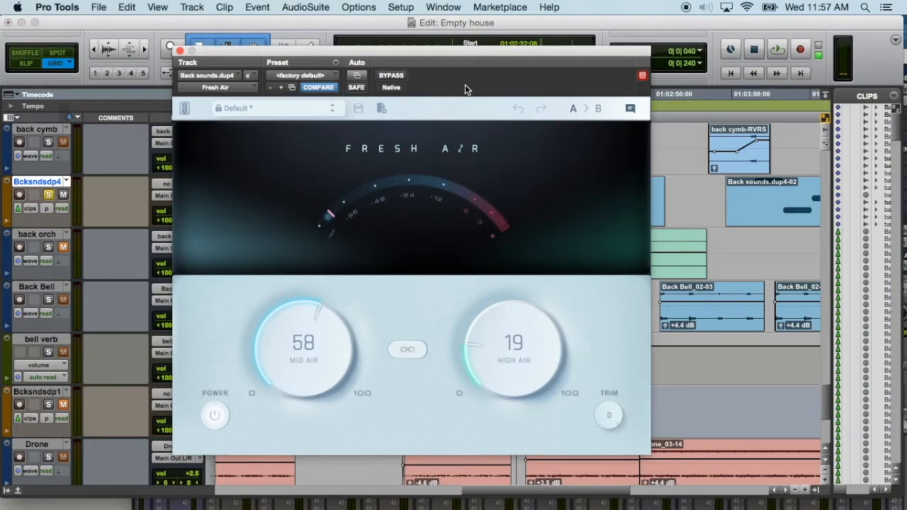
key(space)
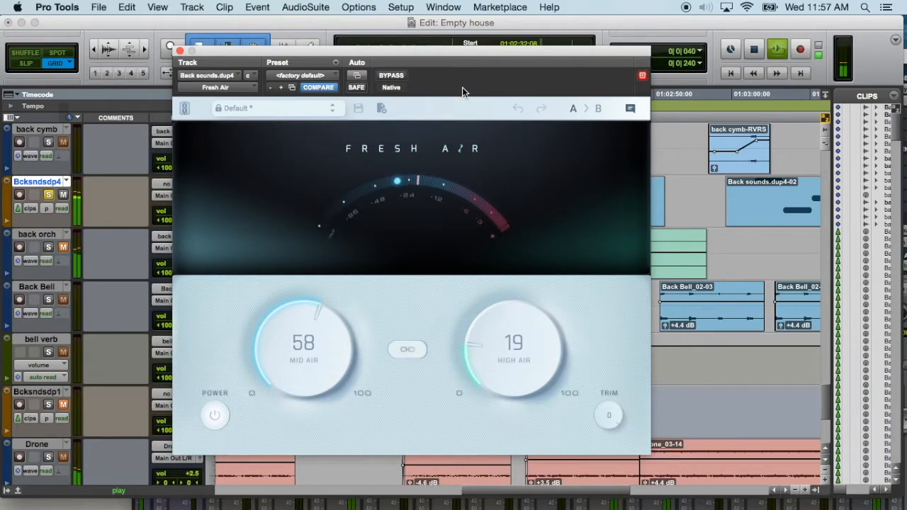
click(393, 75)
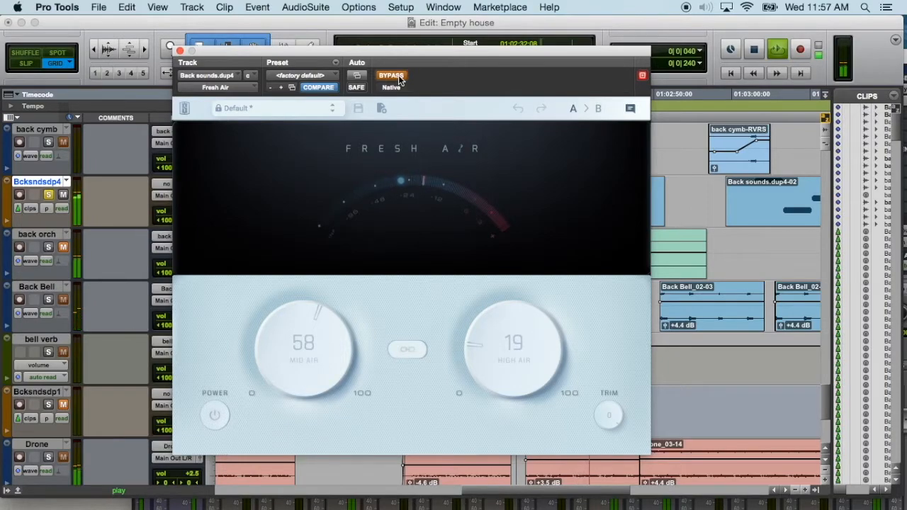
click(398, 79)
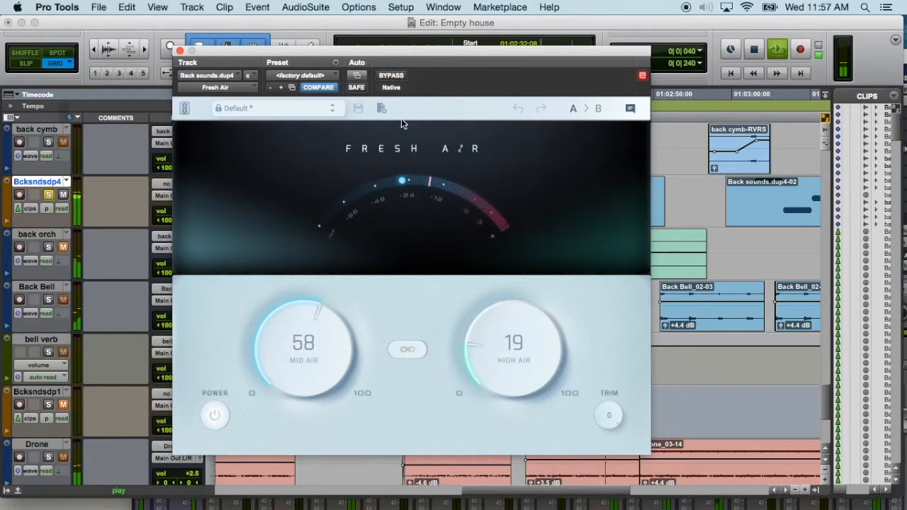
- Link Bcksndsdp4's Mid Air and High Air controls, try higher amounts, and settle them at 65 and 30
click(403, 352)
drag(321, 353, 320, 271)
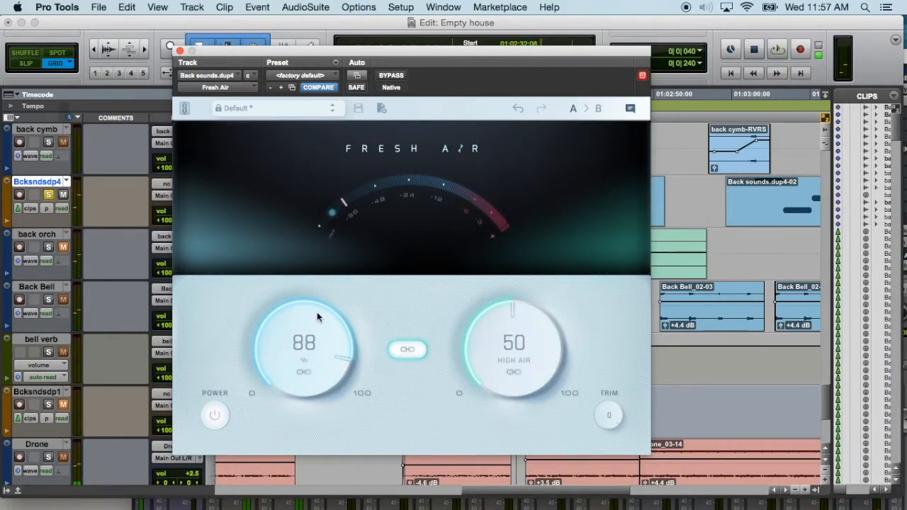
drag(322, 334, 328, 422)
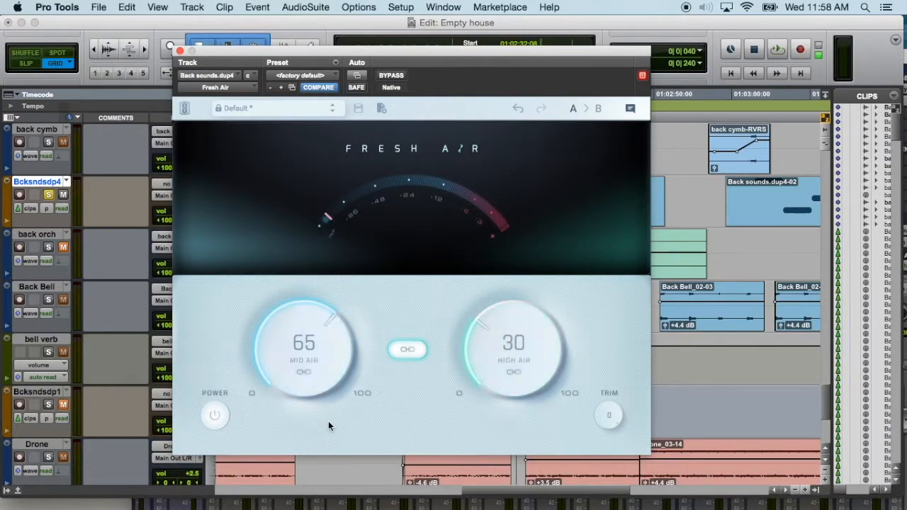
- Unsolo the Bcksndsdp4 track during playback and lower its linked Mid Air and High Air to 57 and 23
key(space)
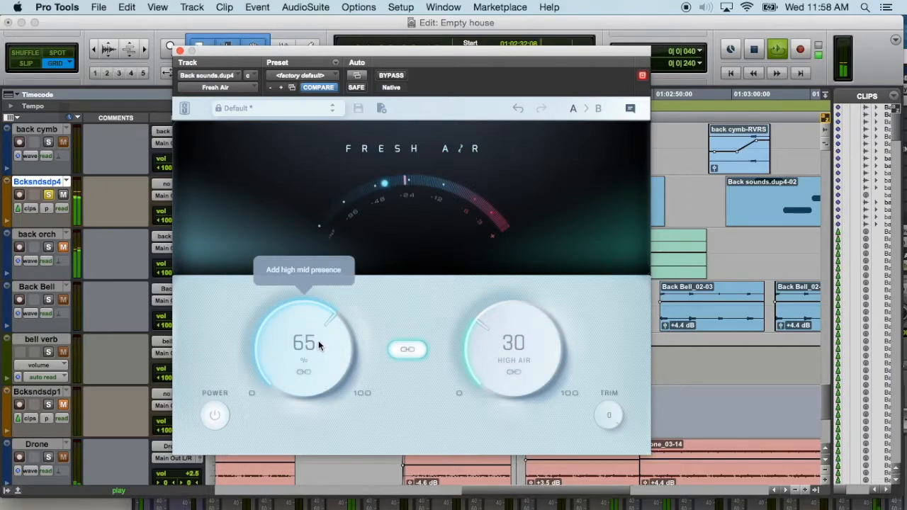
click(49, 194)
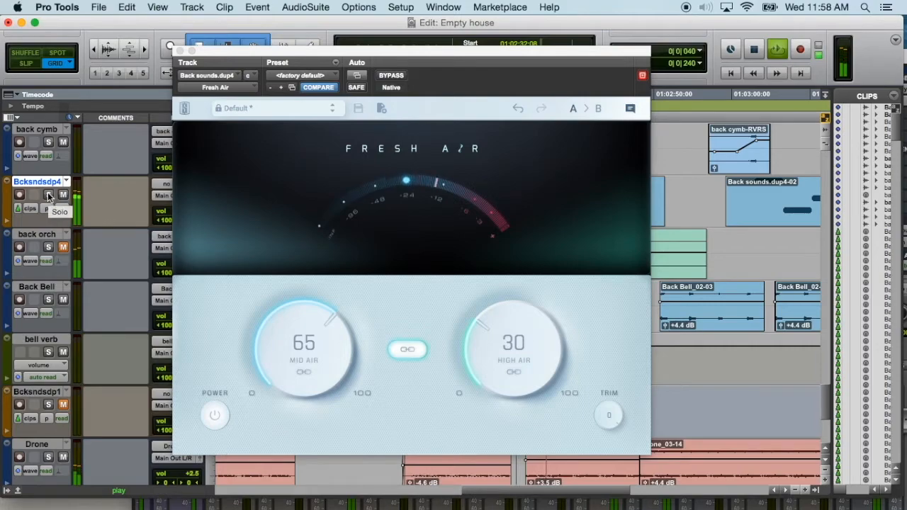
drag(307, 338, 314, 371)
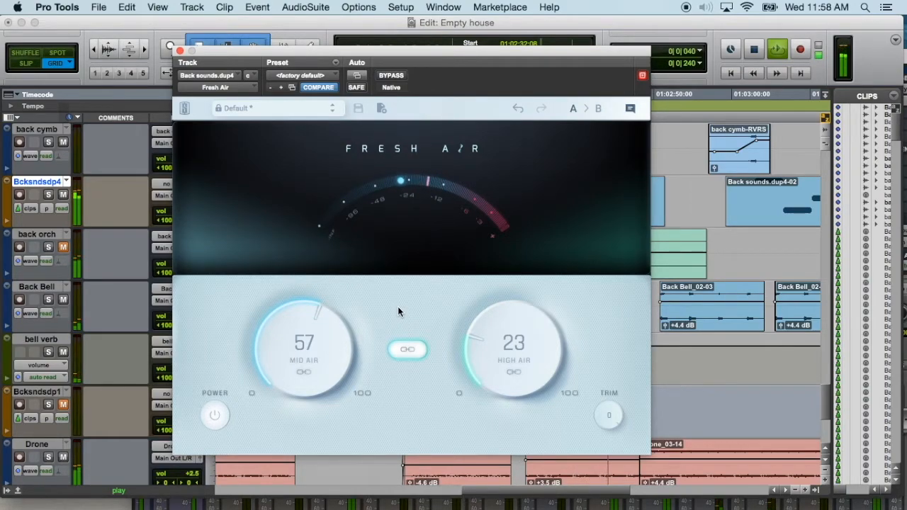
- Compare the full mix with Bcksndsdp4's Fresh Air bypassed and active, and replay it from 01:02:24:11
click(391, 75)
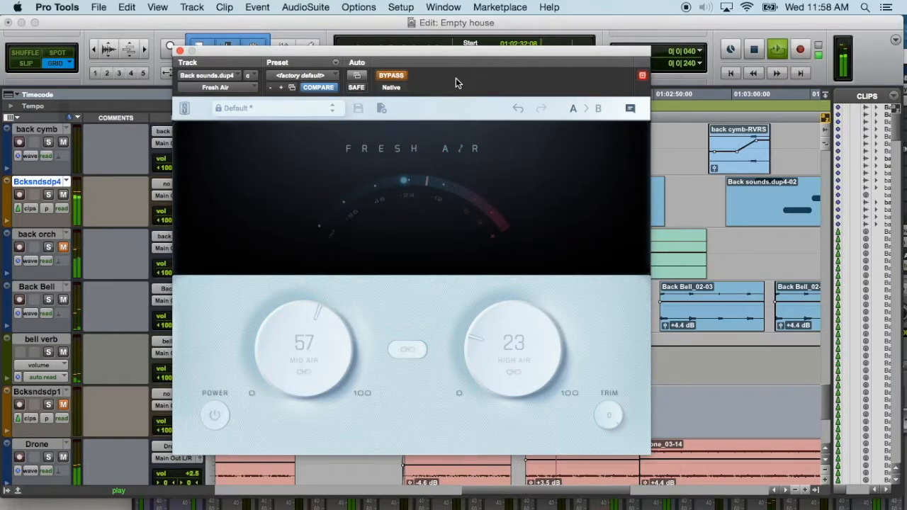
click(392, 75)
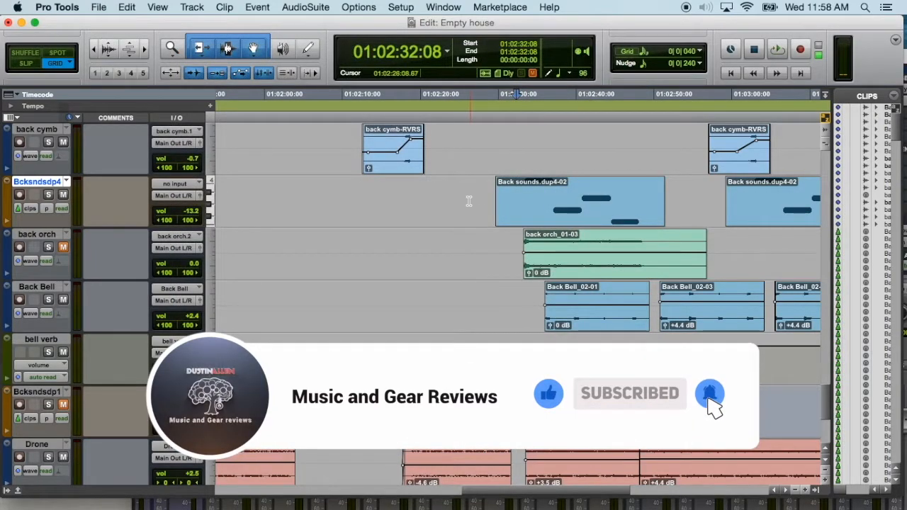
click(457, 152)
key(space)
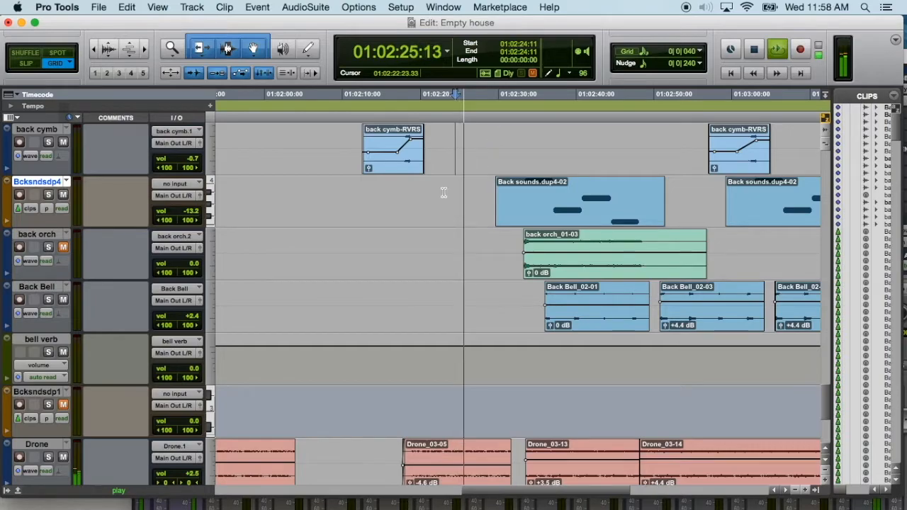